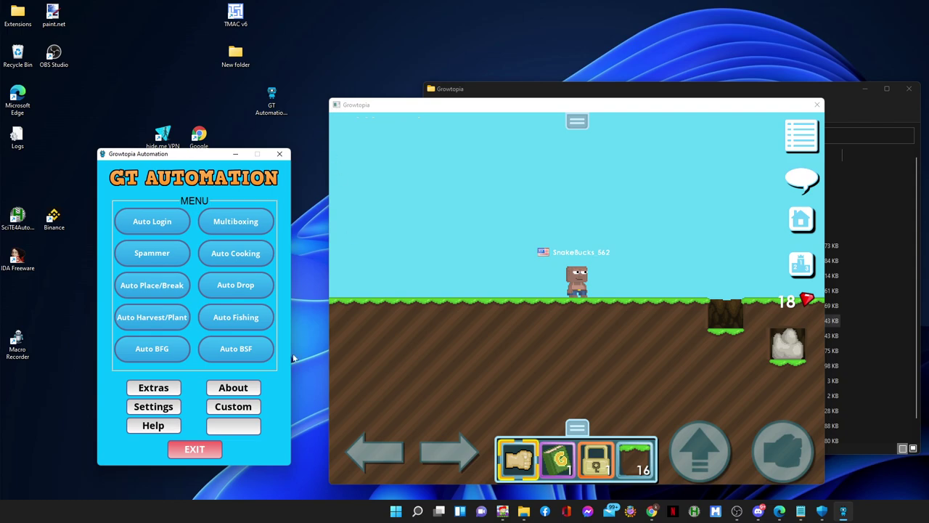
Step: Open the Auto BFG tool and walk the game character to a flat stretch of grass
click(152, 352)
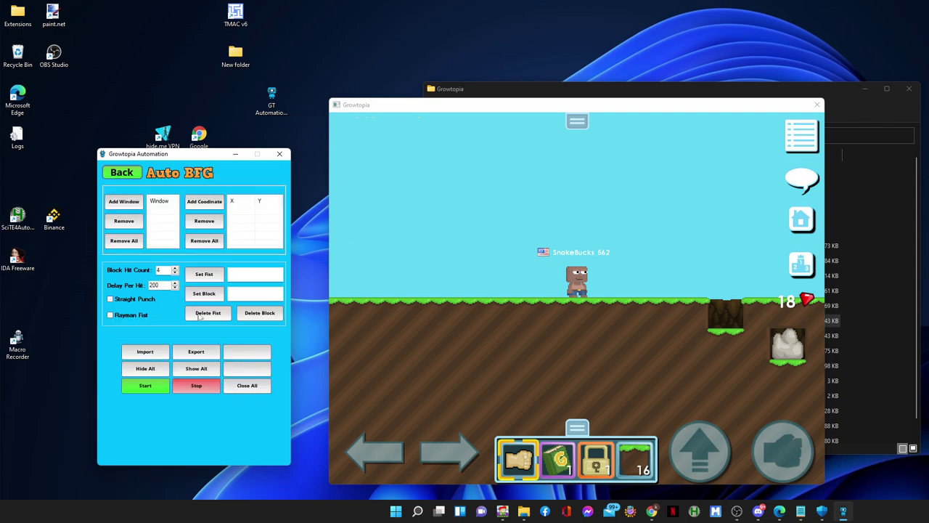
click(651, 231)
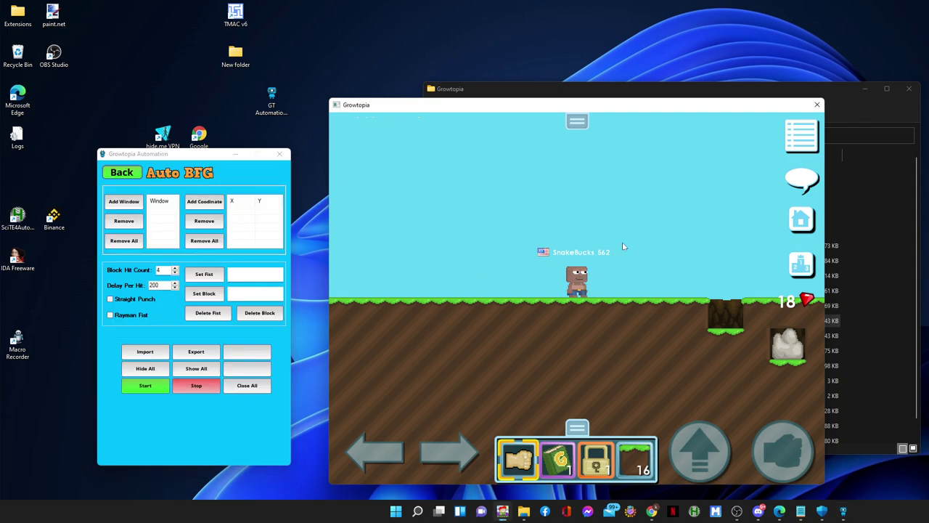
key(Left)
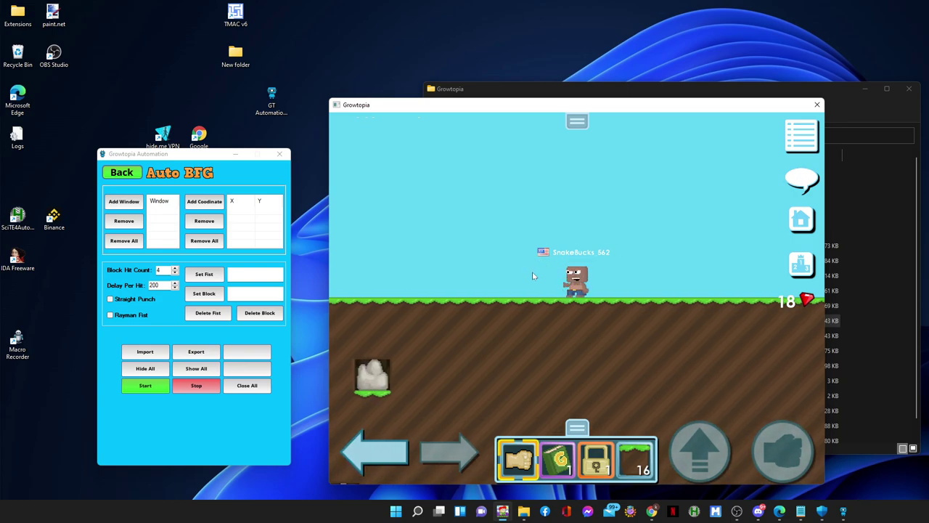
key(Up)
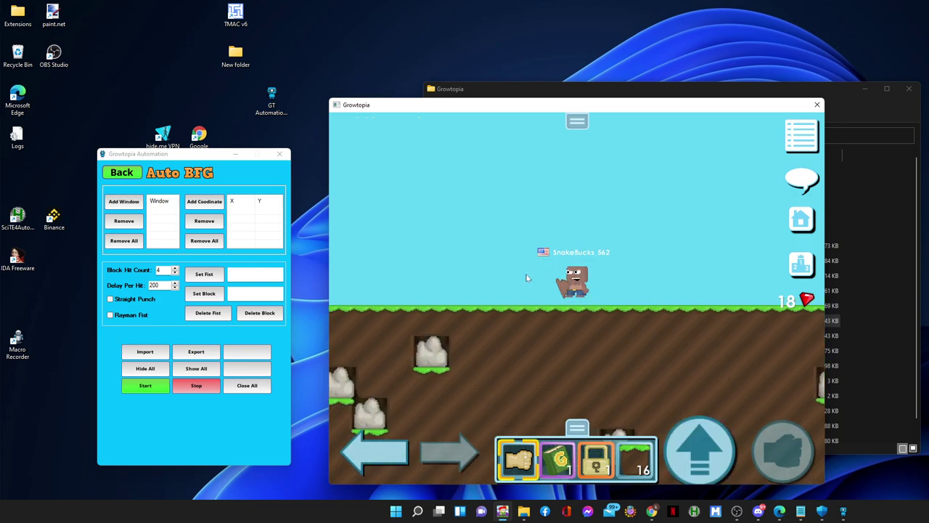
key(Right)
key(Up)
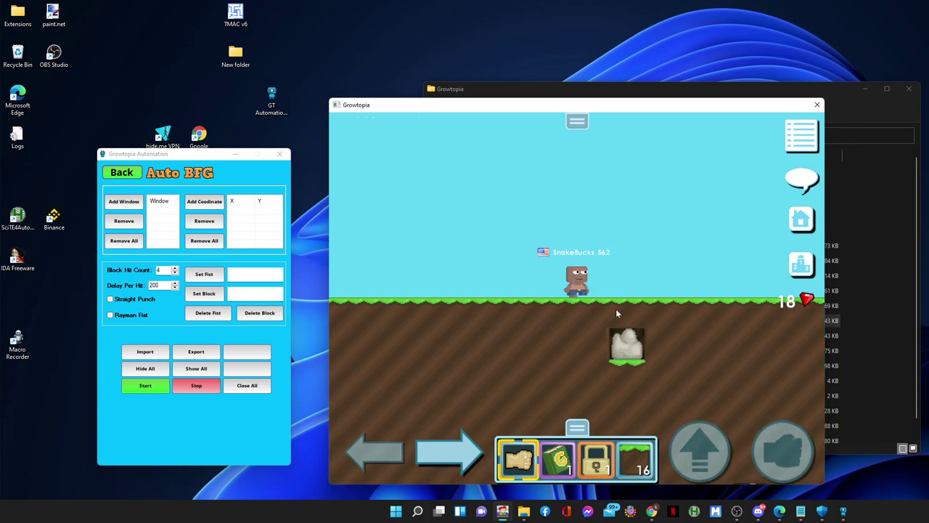
key(Left)
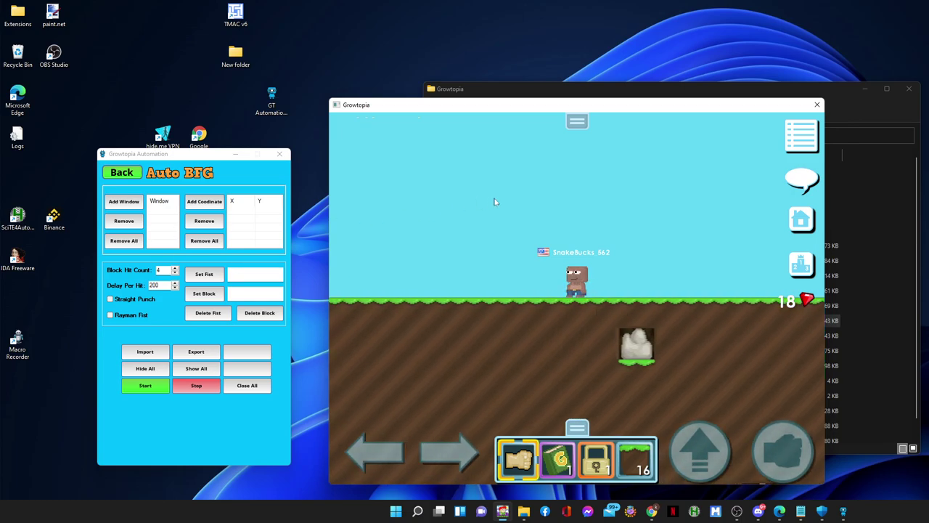
Step: Add the game window to the Auto BFG window list and place two dirt blocks in a row beside the character
click(124, 201)
click(478, 203)
click(204, 201)
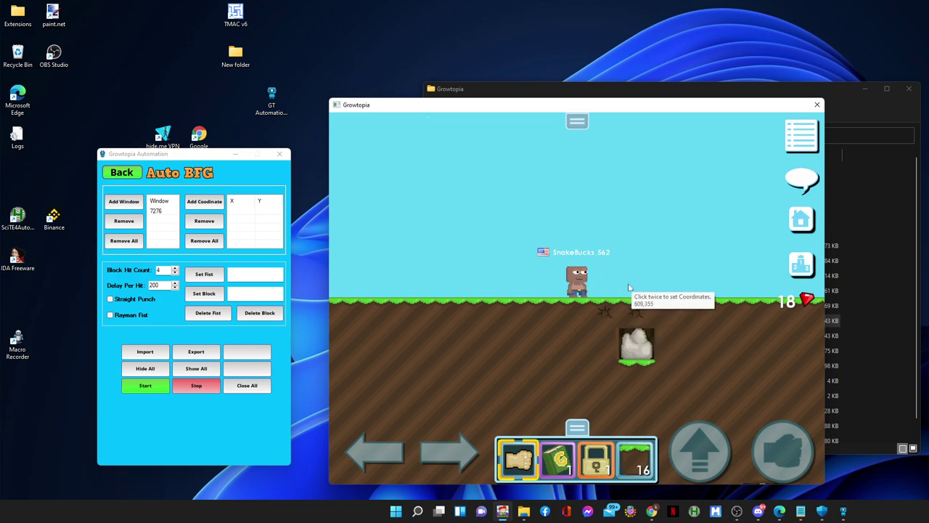
click(635, 449)
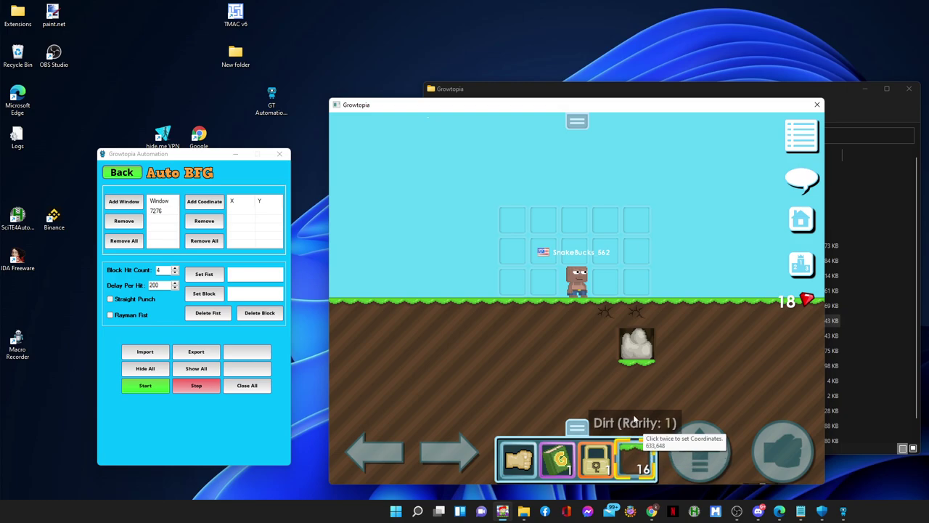
click(632, 289)
click(633, 290)
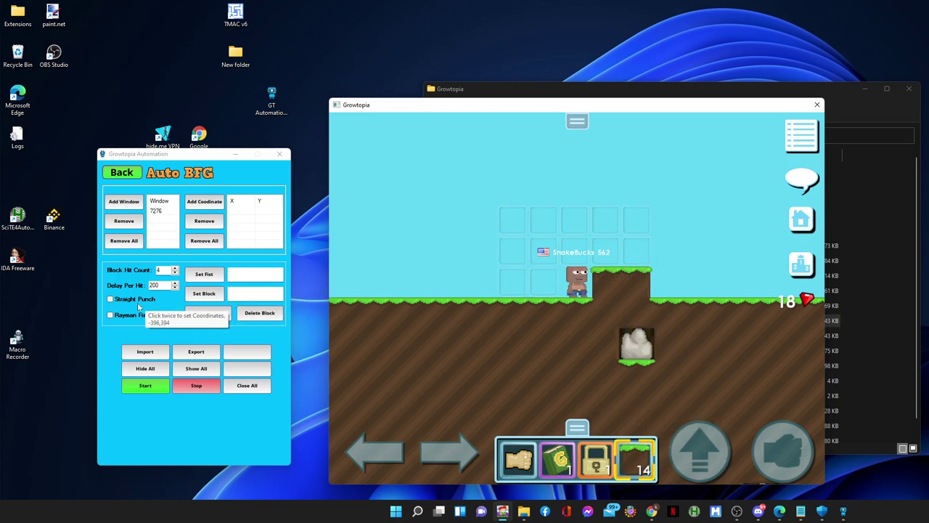
Step: Select the fist and punch the tiles around the character, including the two placed dirt blocks
click(520, 459)
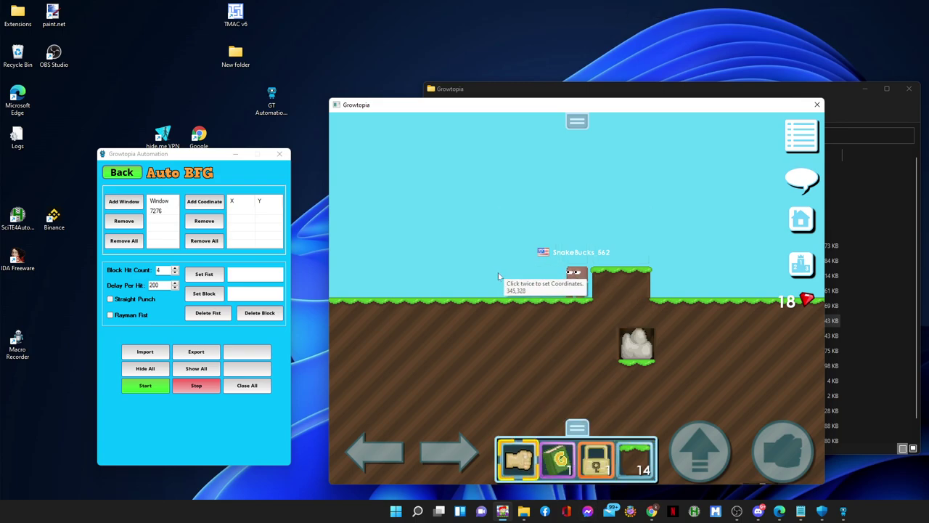
double_click(573, 233)
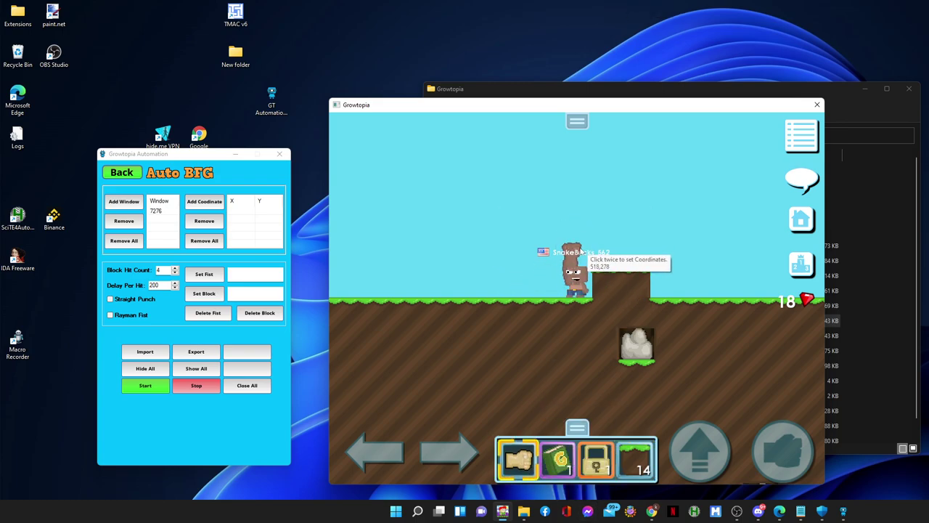
click(580, 324)
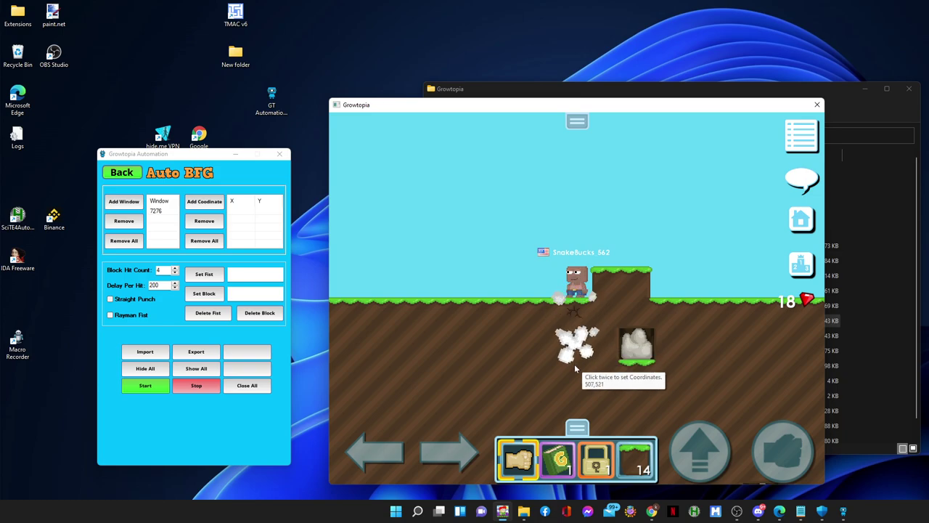
click(596, 338)
click(602, 311)
click(617, 296)
click(616, 296)
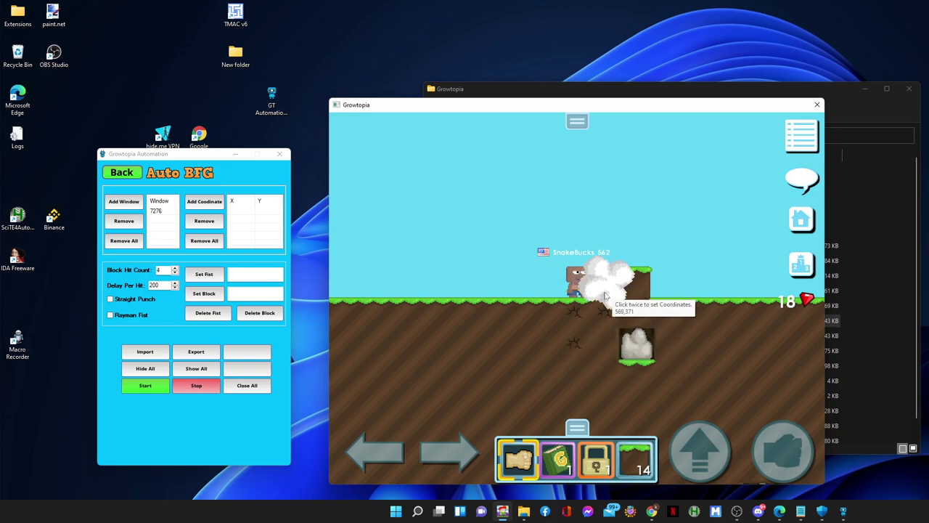
click(624, 298)
click(551, 290)
click(518, 285)
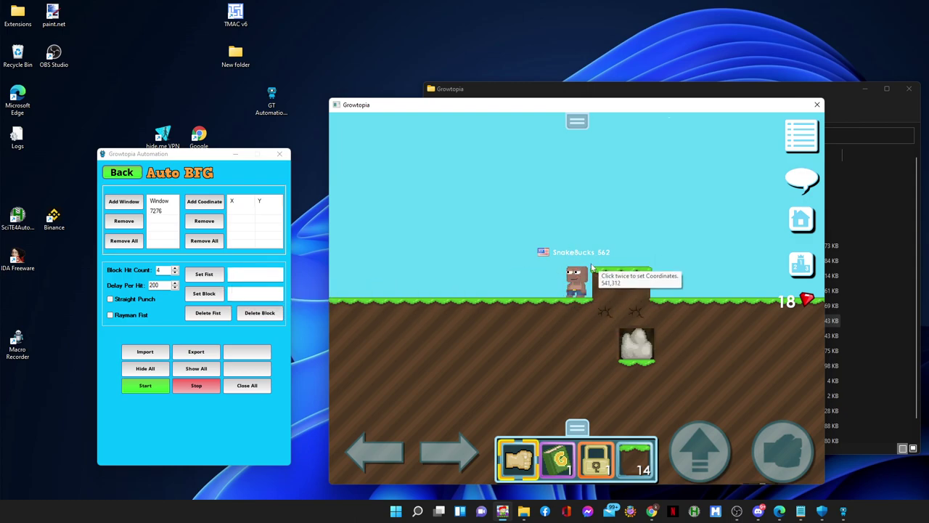
click(614, 289)
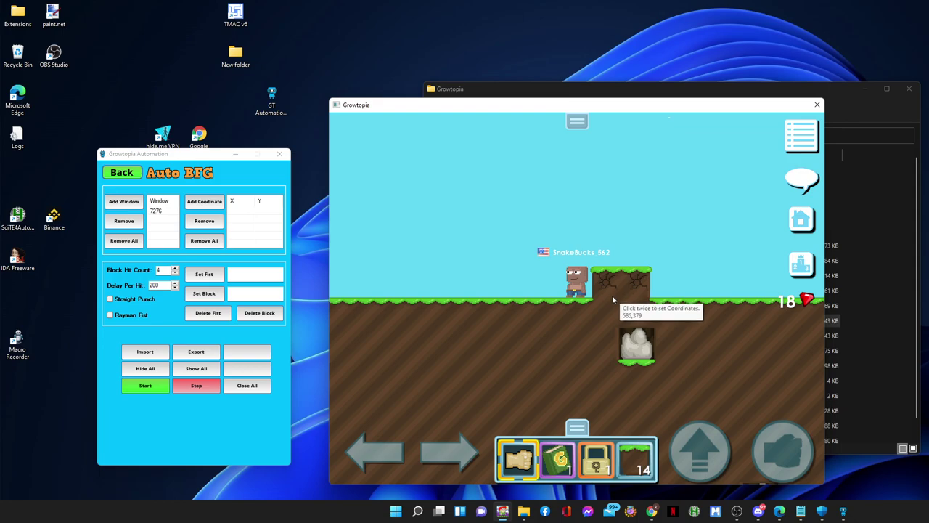
Step: Add two coordinates above the placed dirt blocks, 573, 277 and 638, 217
double_click(607, 251)
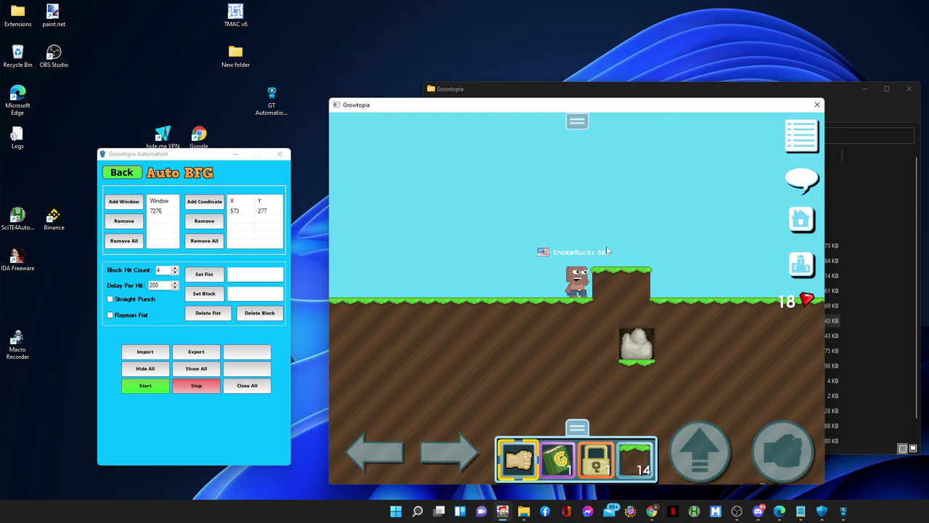
click(204, 209)
double_click(639, 222)
Step: Filter the expanded inventory for "dirt" and record the fist position as 125,699 and the block position as 288,703
click(578, 429)
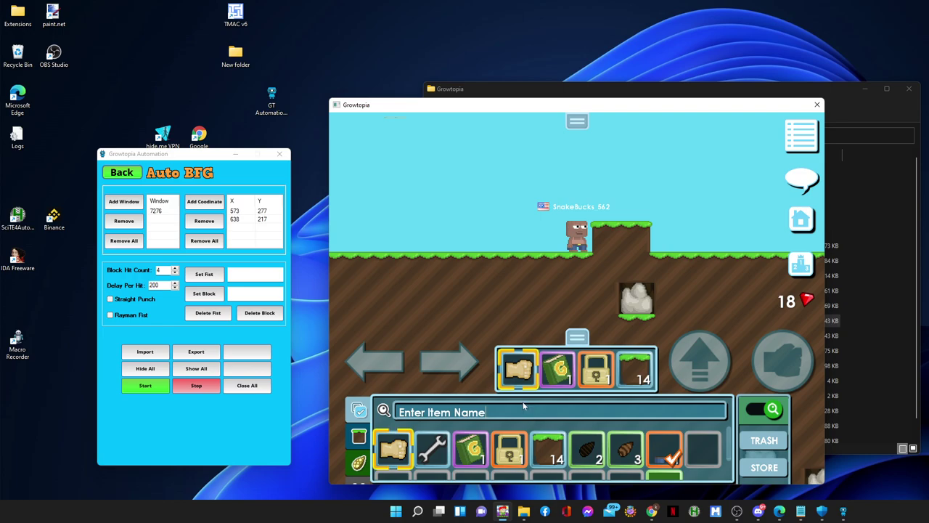
text(dirt)
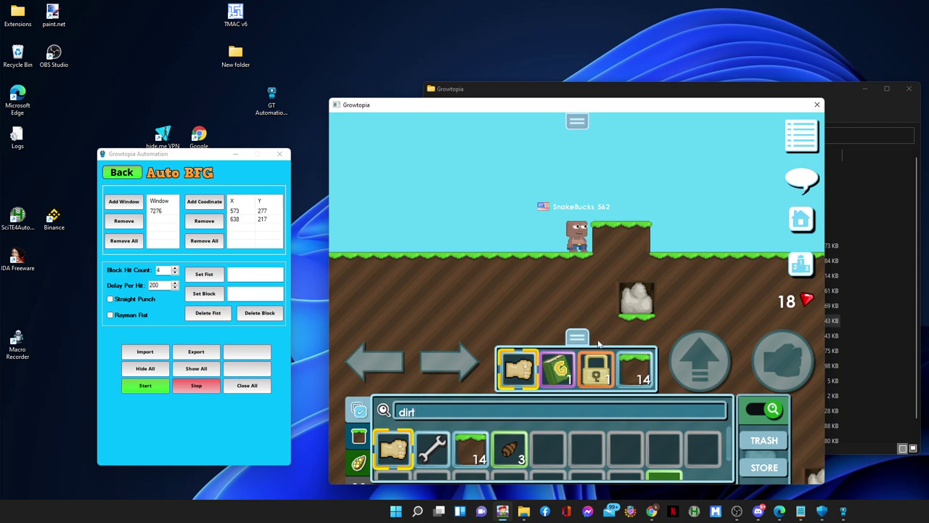
click(206, 273)
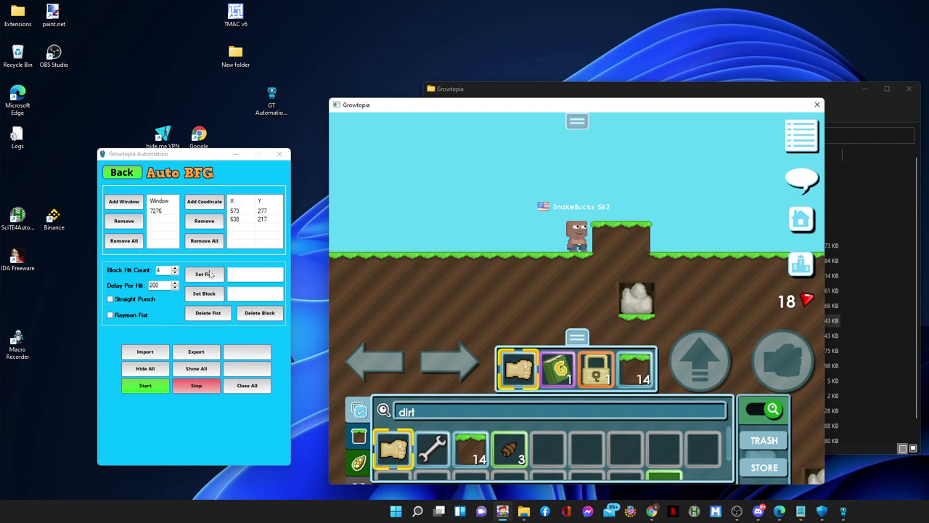
click(391, 451)
click(204, 294)
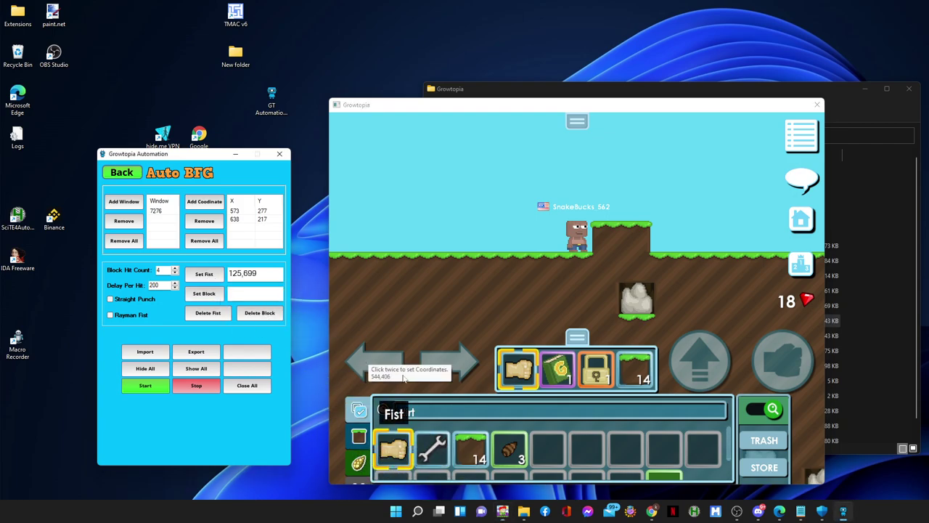
click(469, 450)
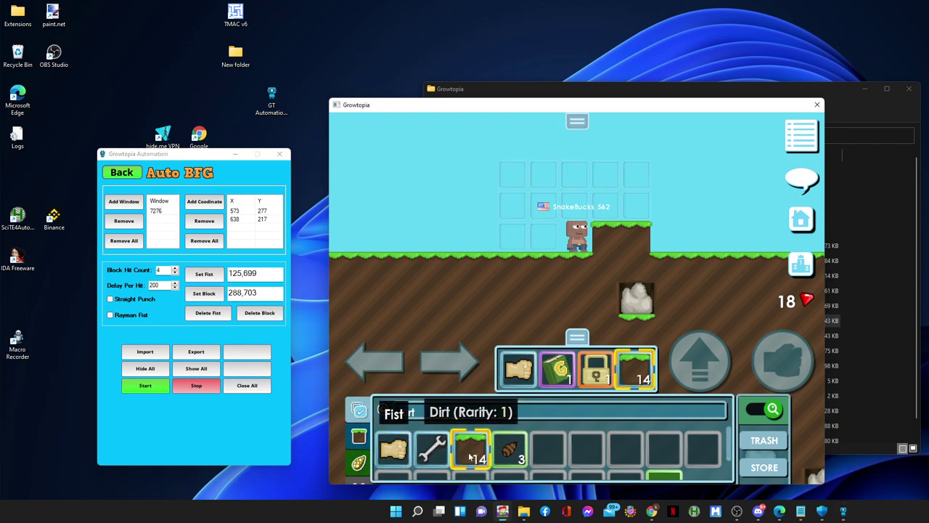
Step: Replace the two existing coordinates with 566, 193 directly above the near dirt block and 636, 130 above the far one
click(214, 204)
click(603, 209)
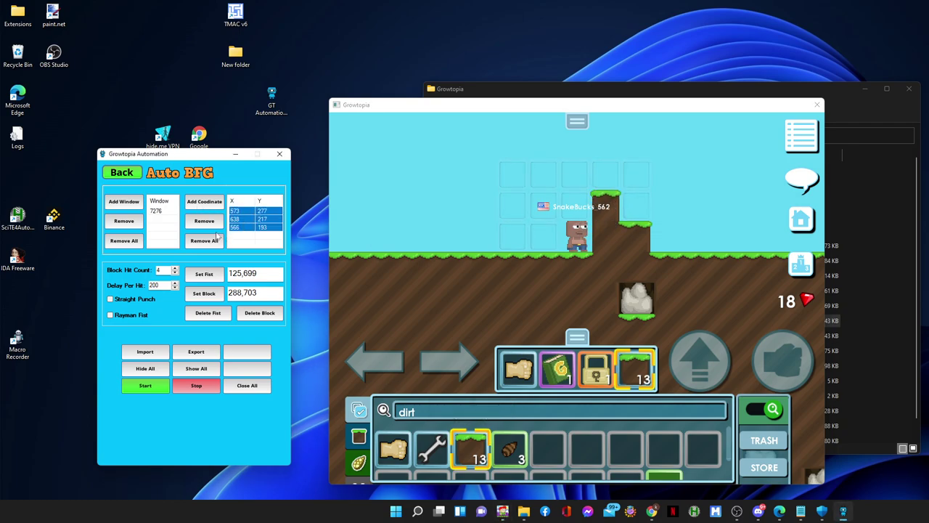
click(244, 219)
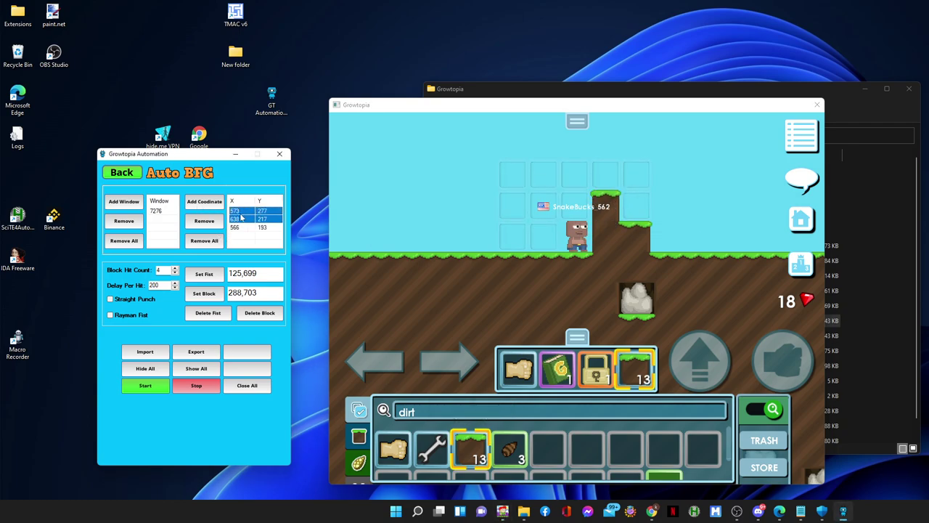
click(220, 222)
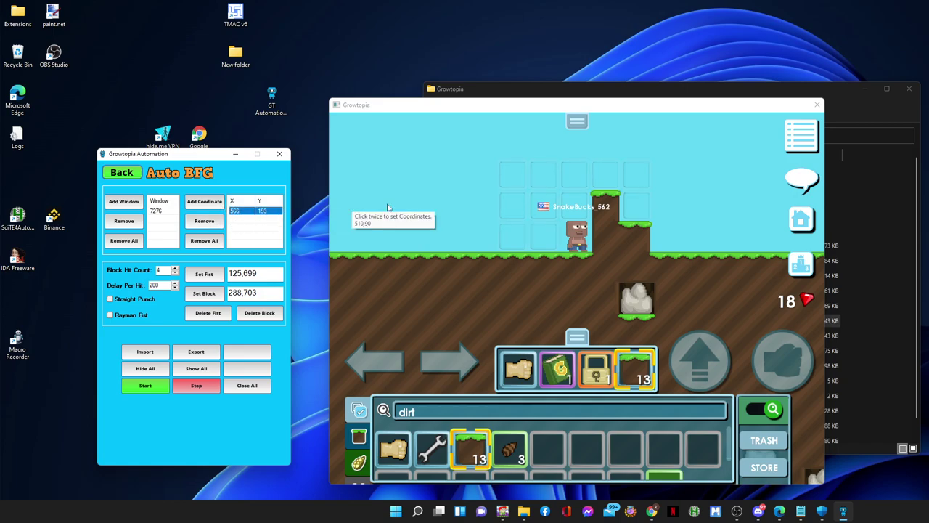
click(638, 178)
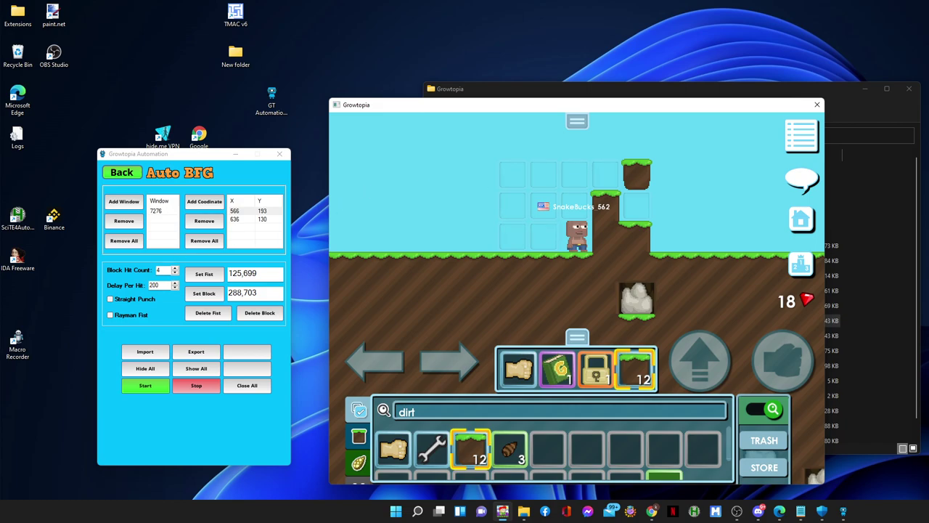
Step: Set the block hit count to 3 and start the automation
click(149, 272)
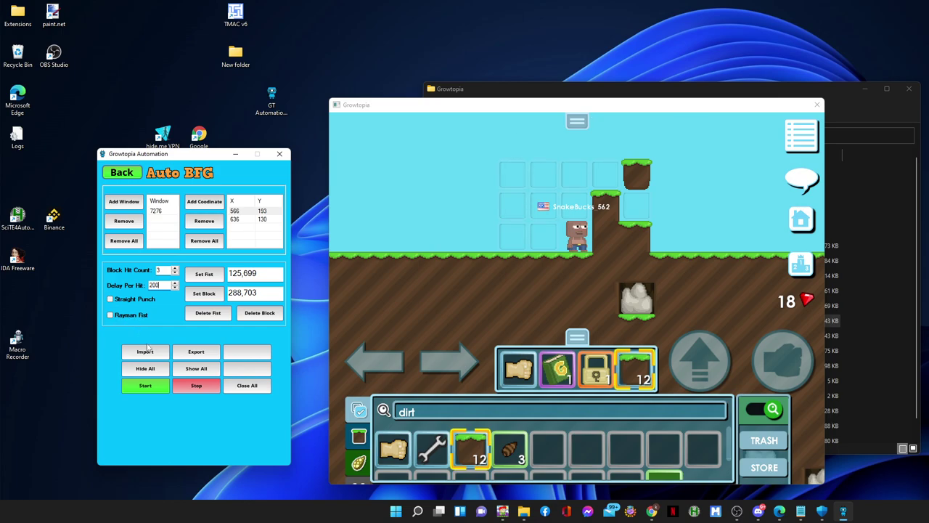
click(154, 389)
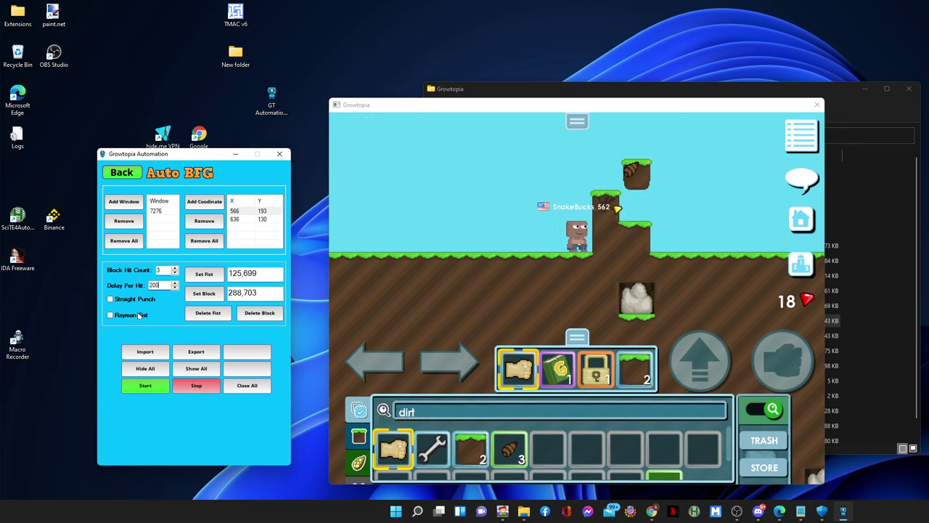
Step: Enable the Rayman Fist option, run the automation with it, and stop the run
click(140, 316)
click(145, 386)
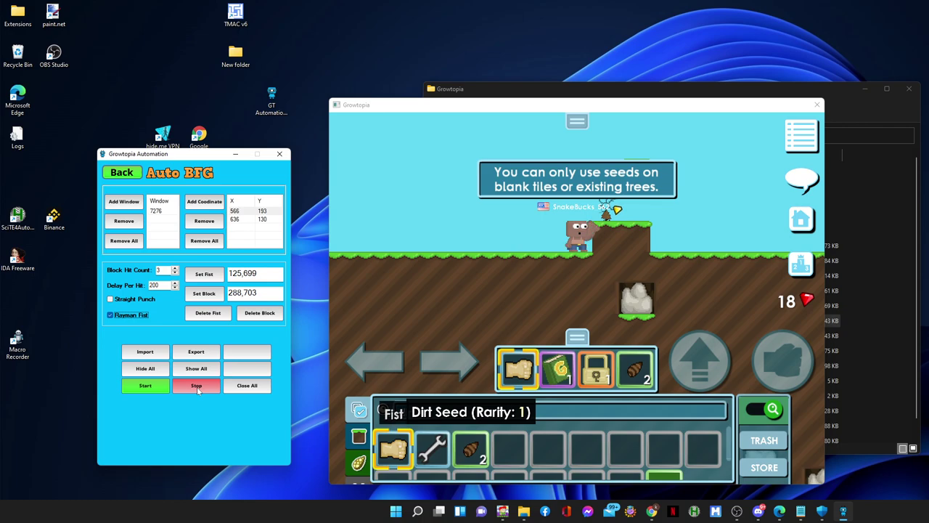
click(197, 386)
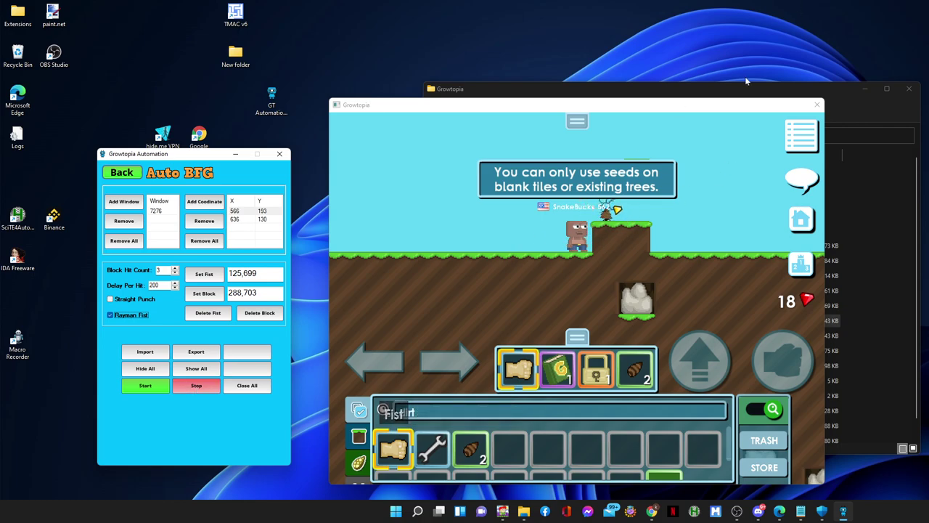
Step: Relaunch the game from its folder, connect to the server and submit an answer to the 3 + 7 human check
click(597, 262)
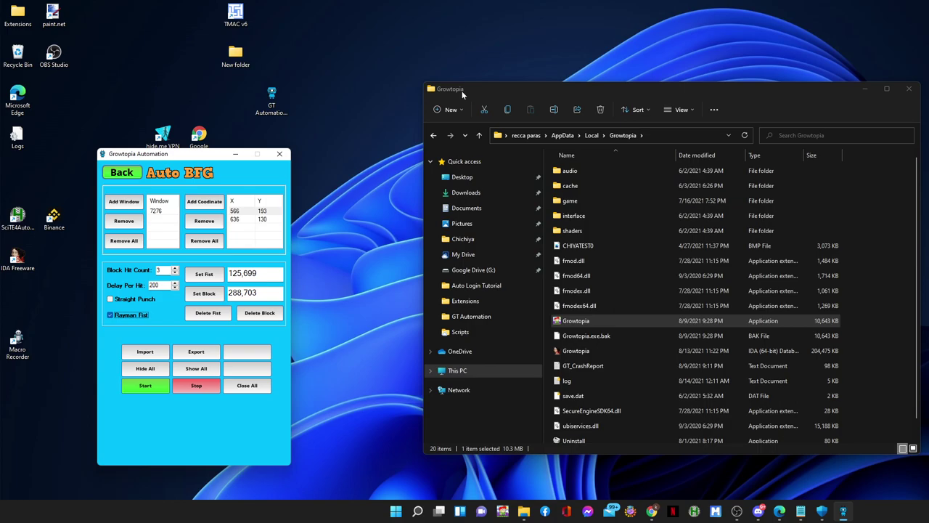
drag(464, 90, 473, 99)
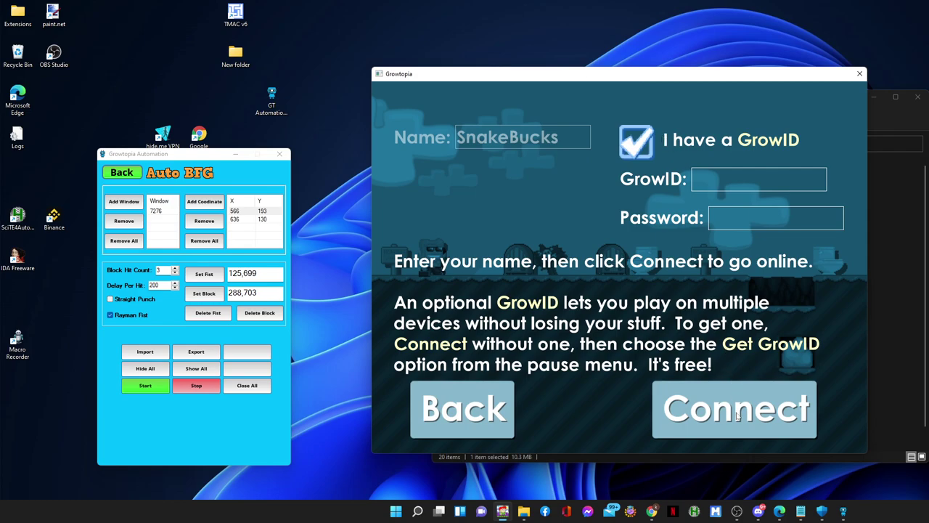
click(737, 412)
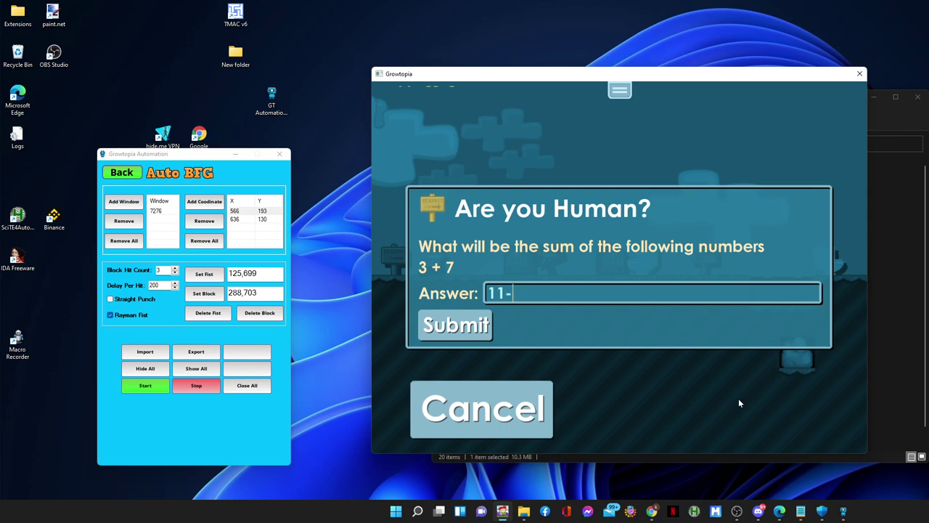
text(0)
key(Return)
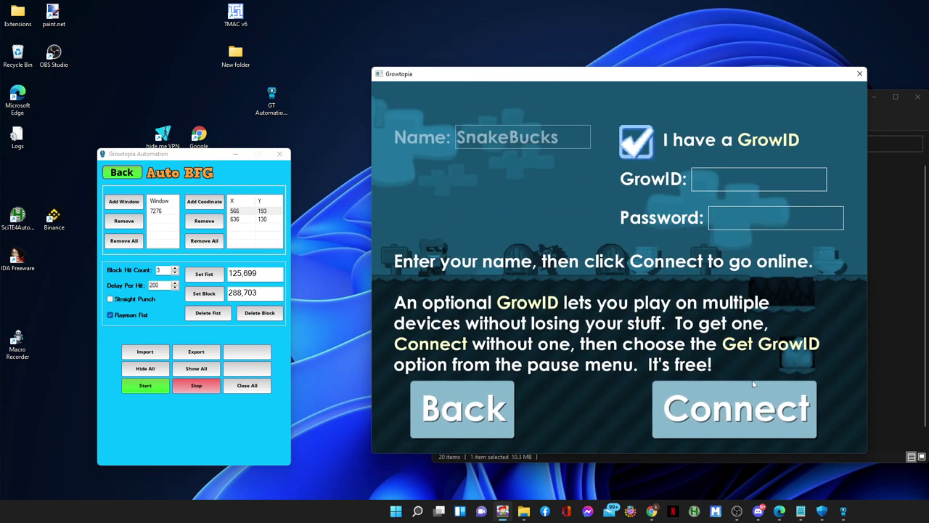
Step: Reconnect to the server, reposition the game window, submit the answer to the 3 + 9 human check and dismiss the Growtopia Gazette
click(743, 399)
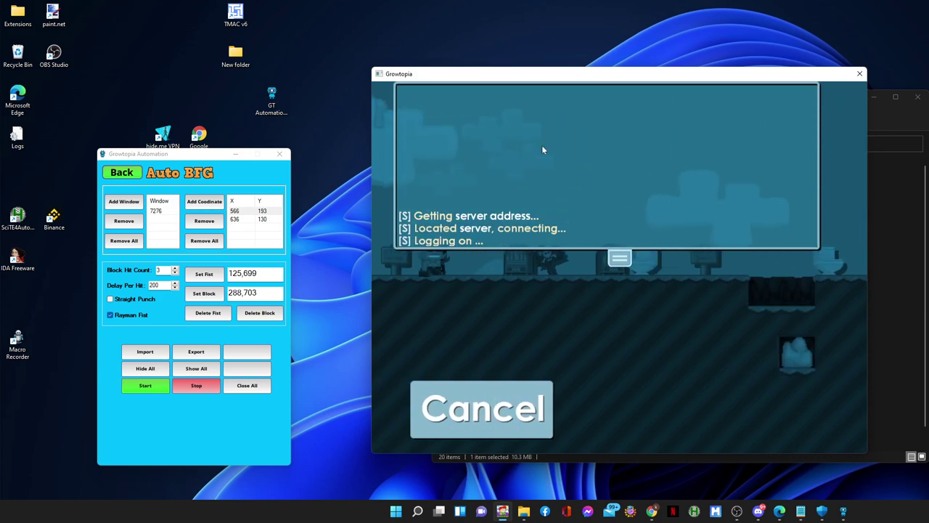
drag(476, 82, 441, 98)
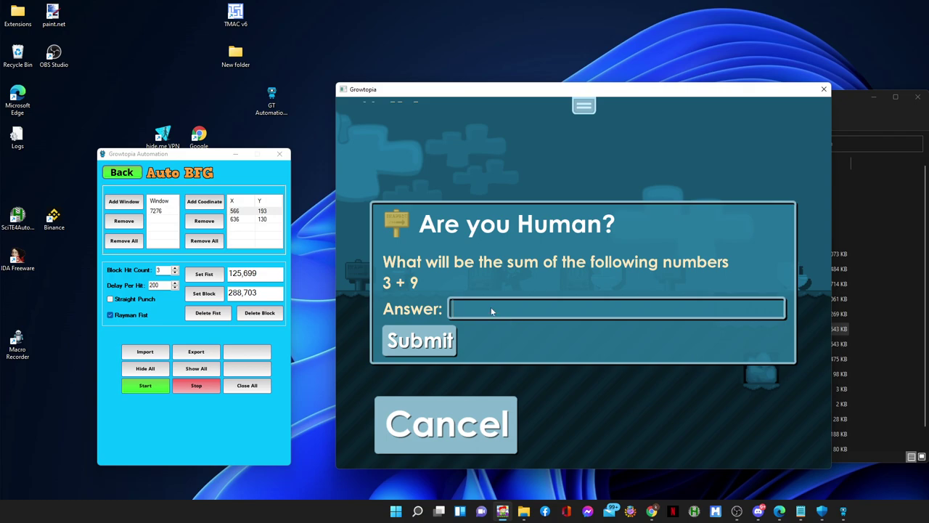
click(451, 350)
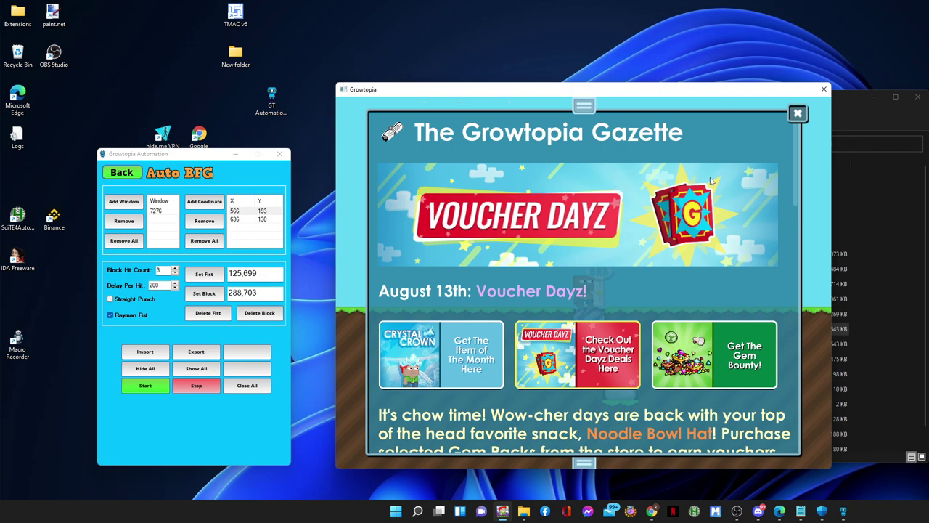
click(797, 113)
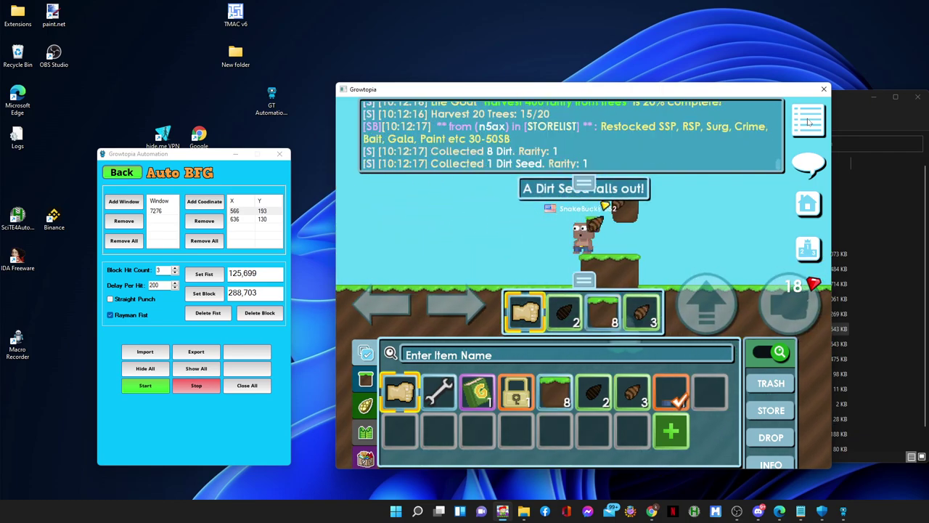
Step: Collapse the chat log, select the Dirt block, expand the inventory and filter it by "dirt"
click(584, 185)
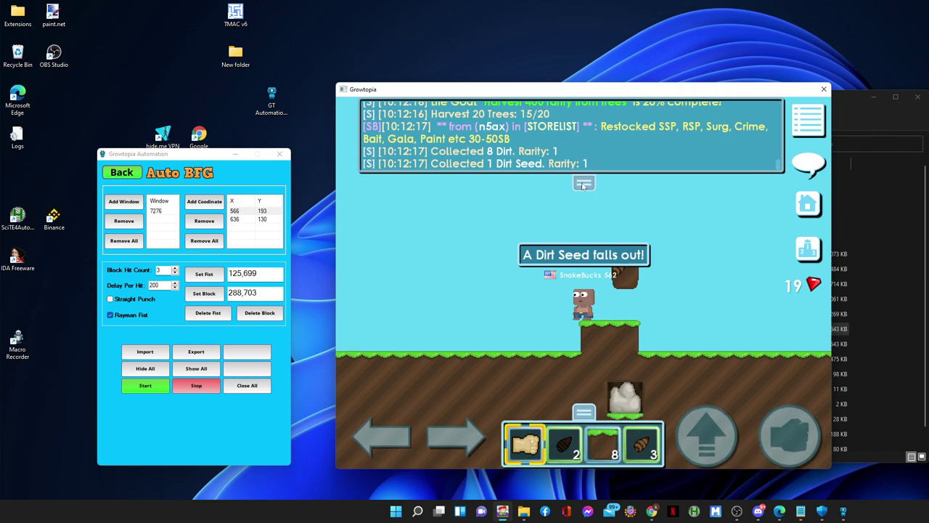
click(585, 185)
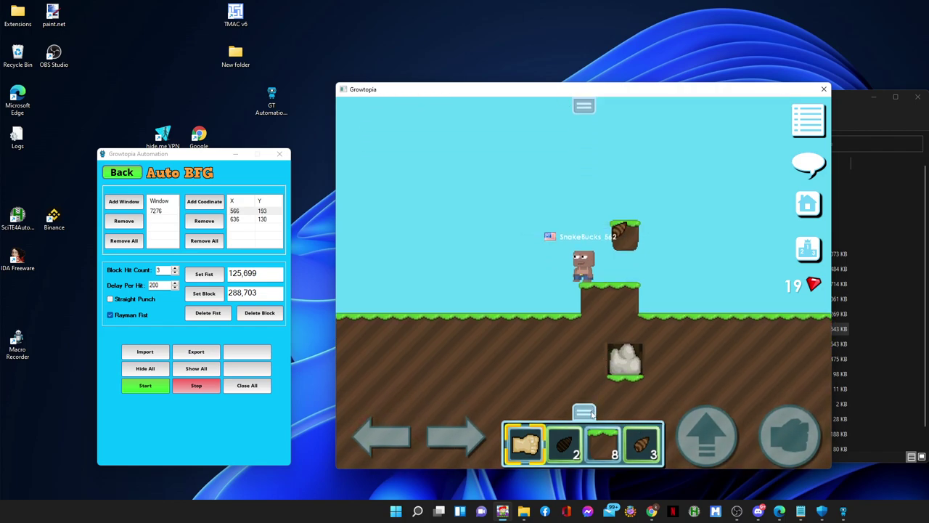
click(604, 443)
click(585, 413)
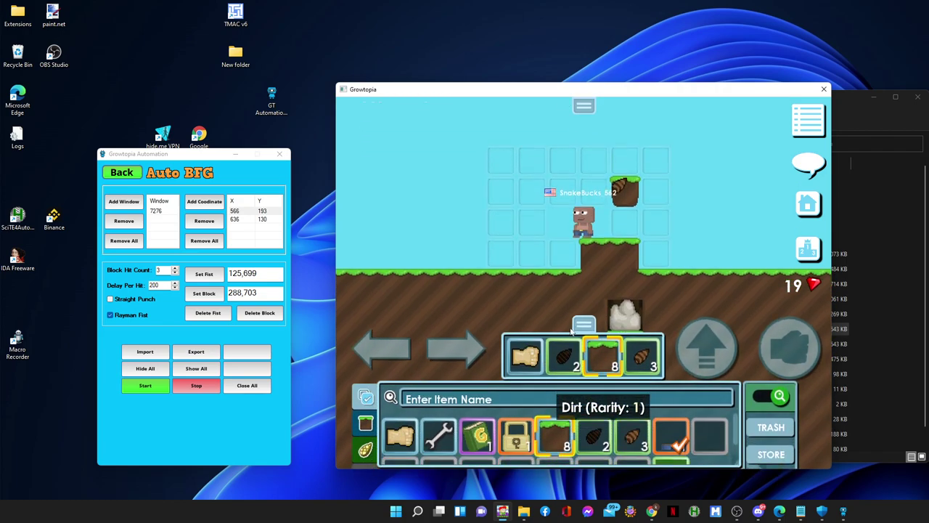
click(474, 400)
text(dir)
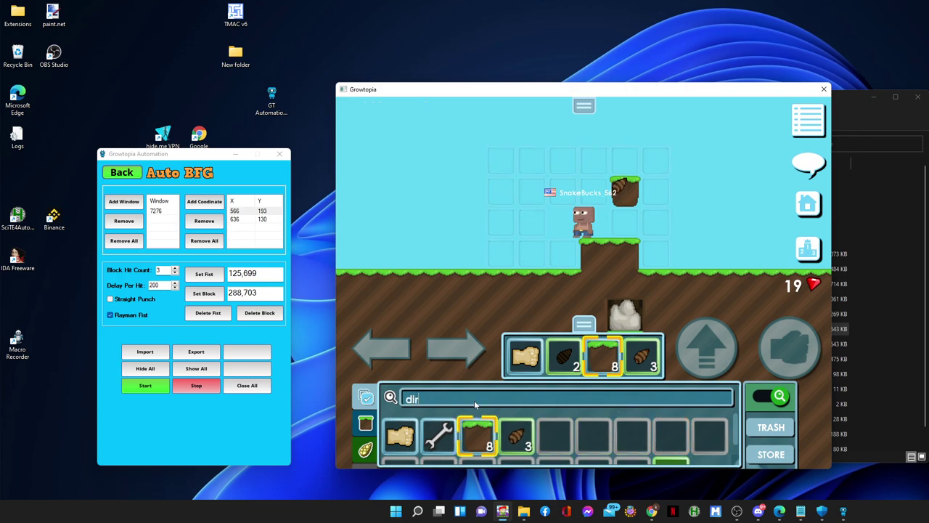
text(t)
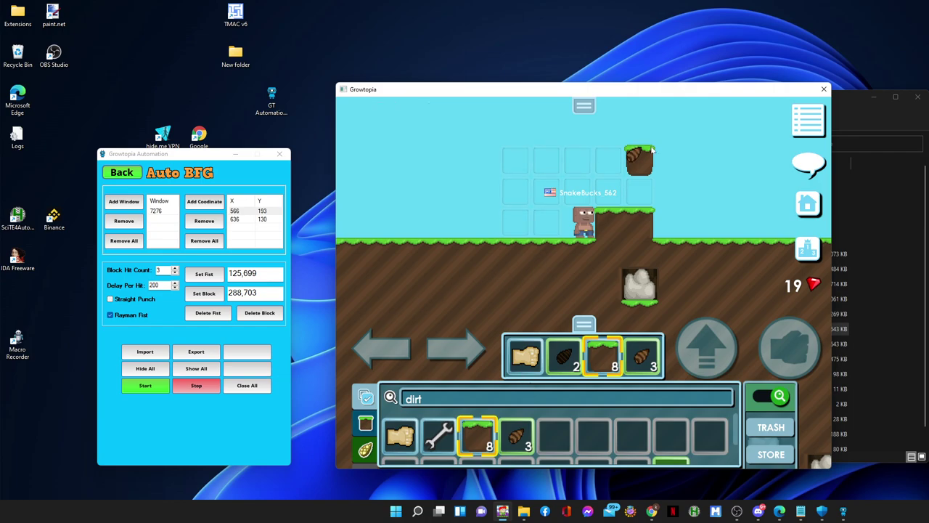
Step: Set the fist position to 129,706 on the Fist item and the block position to 298,698 on the Dirt item
click(222, 226)
double_click(403, 434)
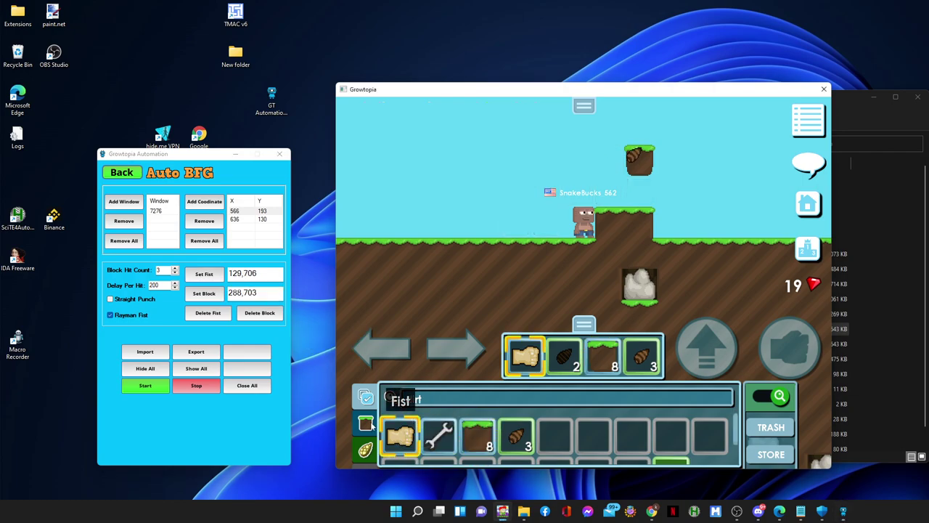
double_click(477, 436)
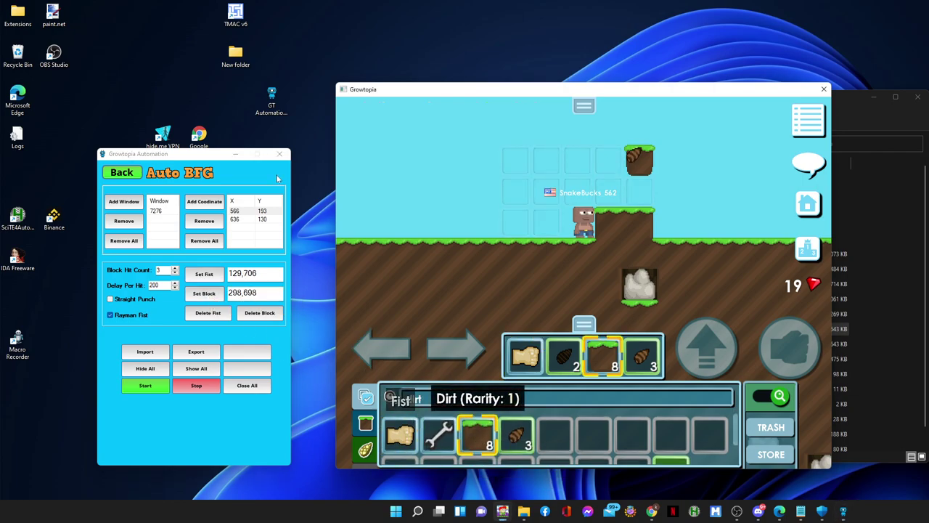
Step: Replace the old coordinates with 427, 201 diagonally above the character and 368, 124 one tile farther along the diagonal
click(248, 219)
click(215, 221)
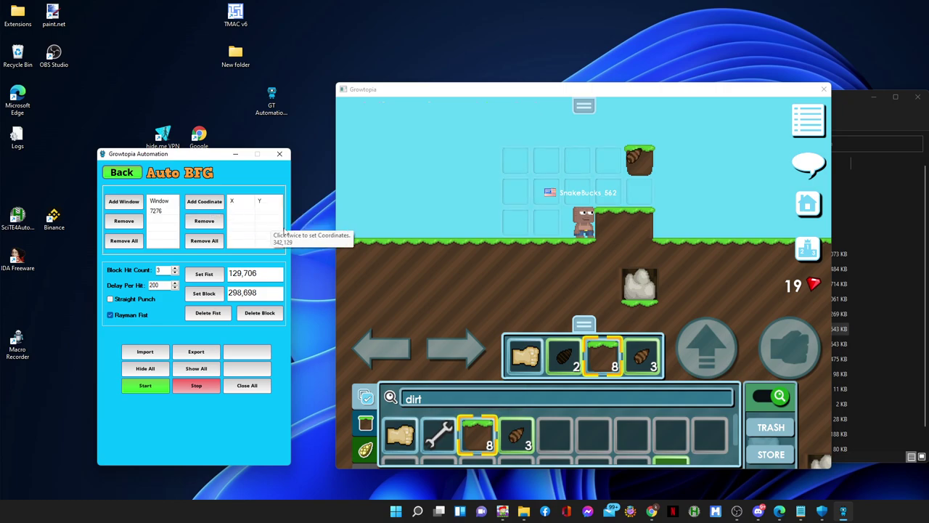
click(570, 202)
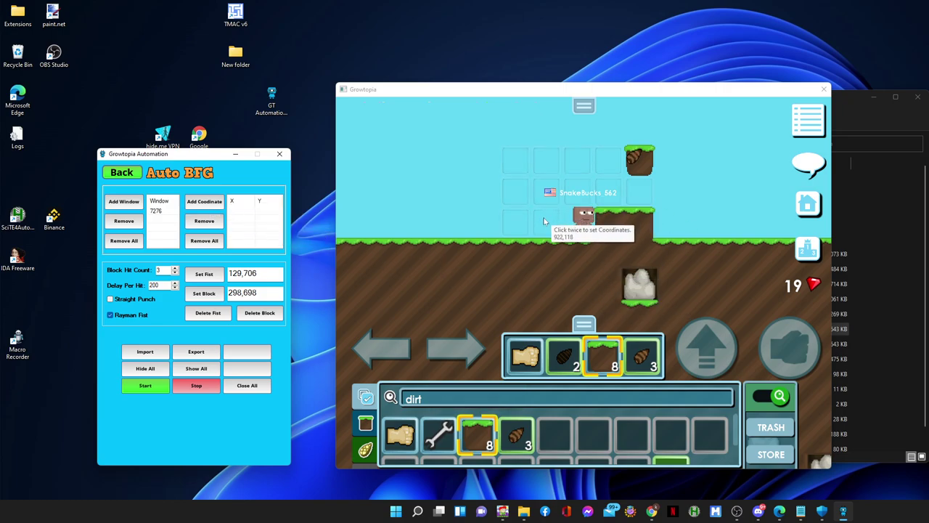
click(544, 196)
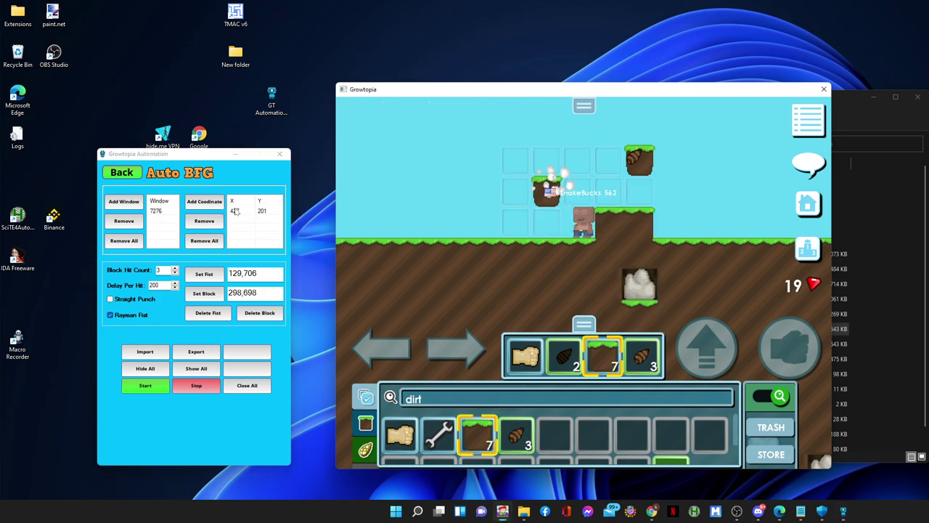
click(514, 157)
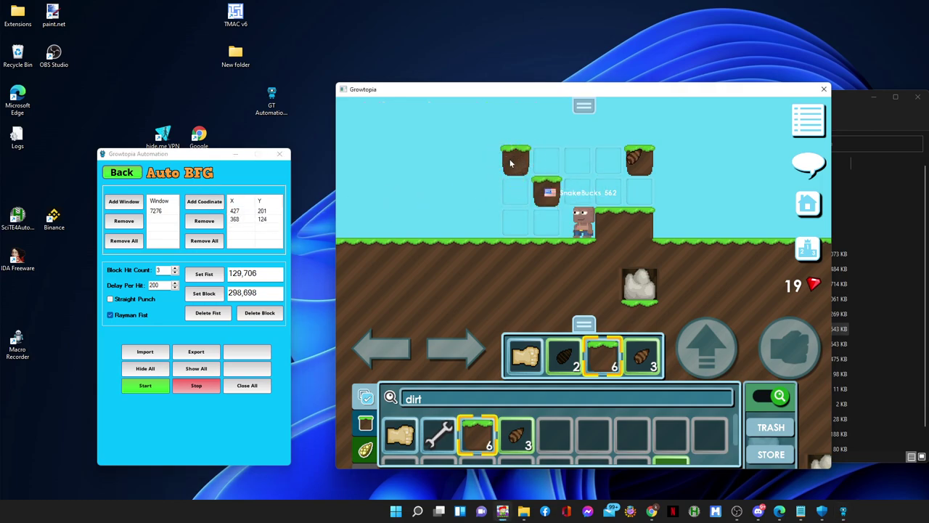
Step: Replace the listed window with the relaunched game window and run the automation with Rayman Fist
click(140, 320)
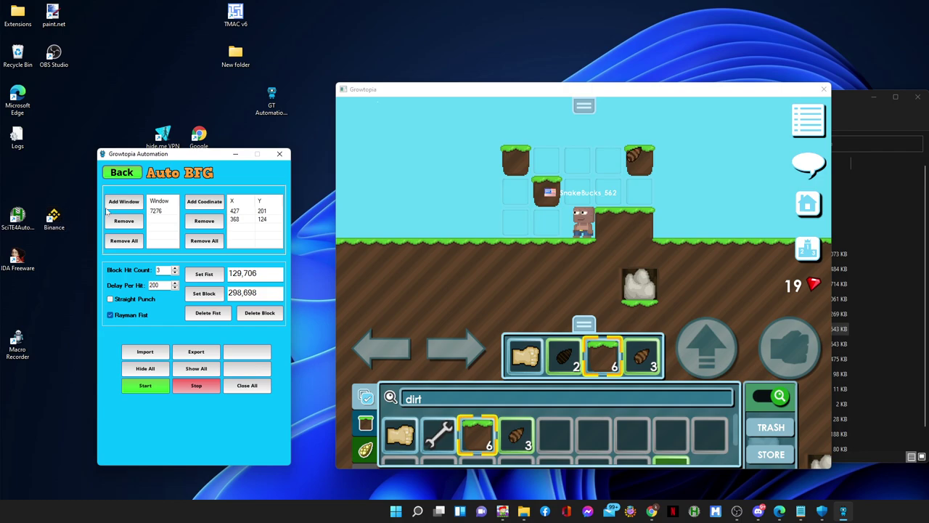
click(152, 212)
click(124, 222)
click(128, 203)
click(375, 132)
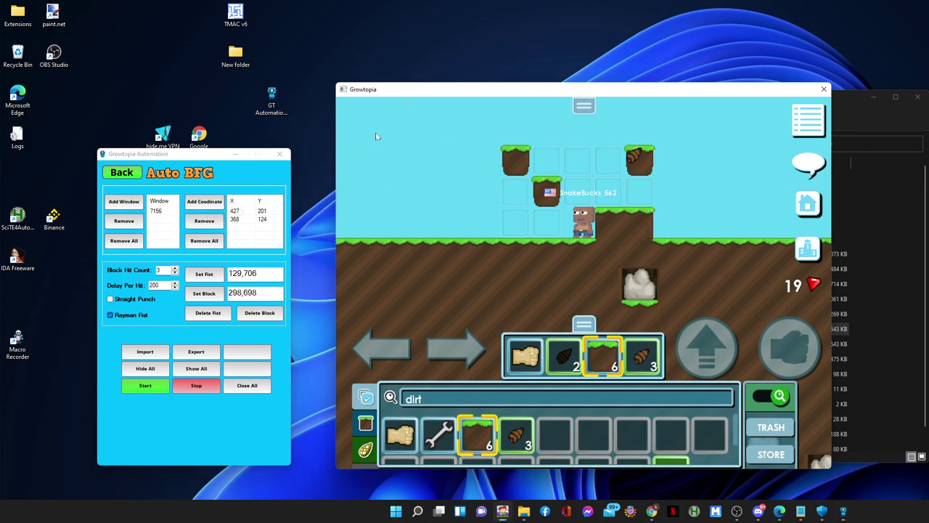
click(144, 387)
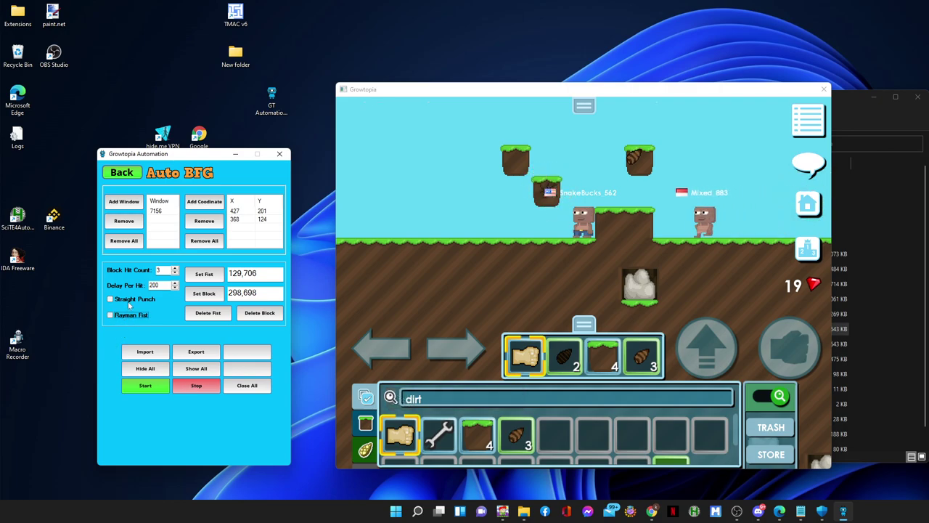
Step: Switch the punch option from Rayman Fist to Straight Punch and start the automation
click(129, 305)
click(132, 299)
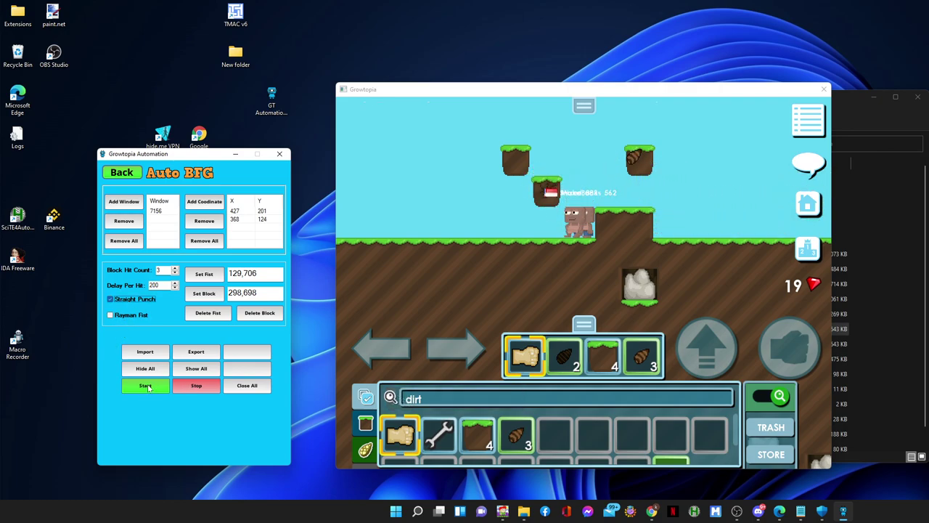
click(146, 386)
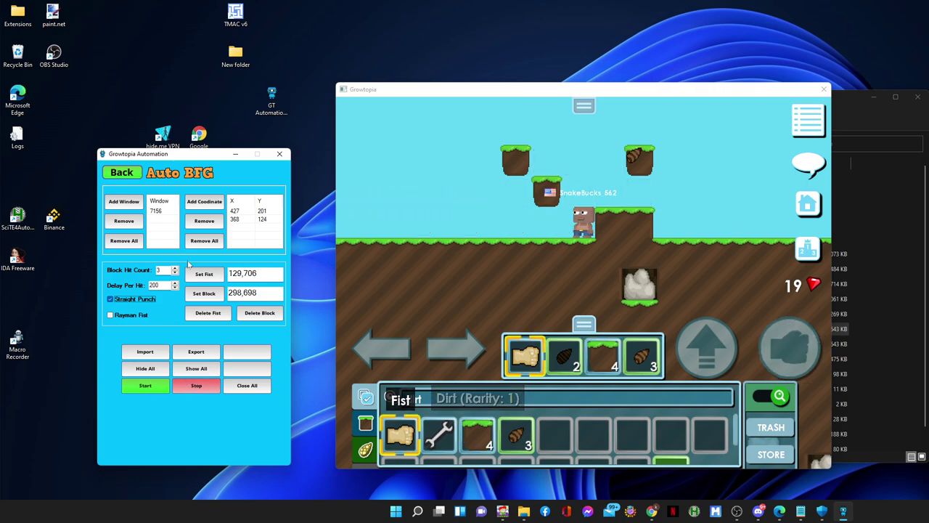
Step: Replace the diagonal coordinates with 437, 257 and 365, 255 on the ground-level tiles beside the character, and start the Straight Punch automation
click(253, 210)
click(204, 220)
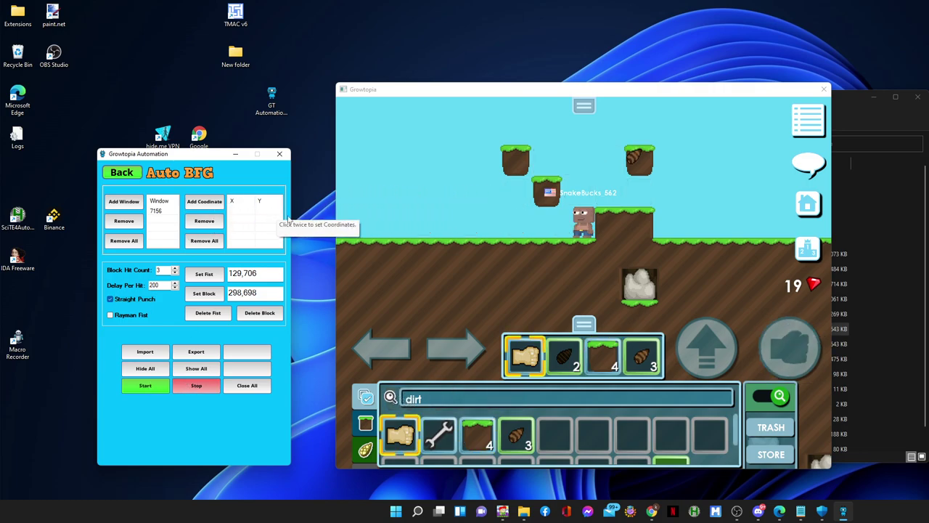
double_click(548, 222)
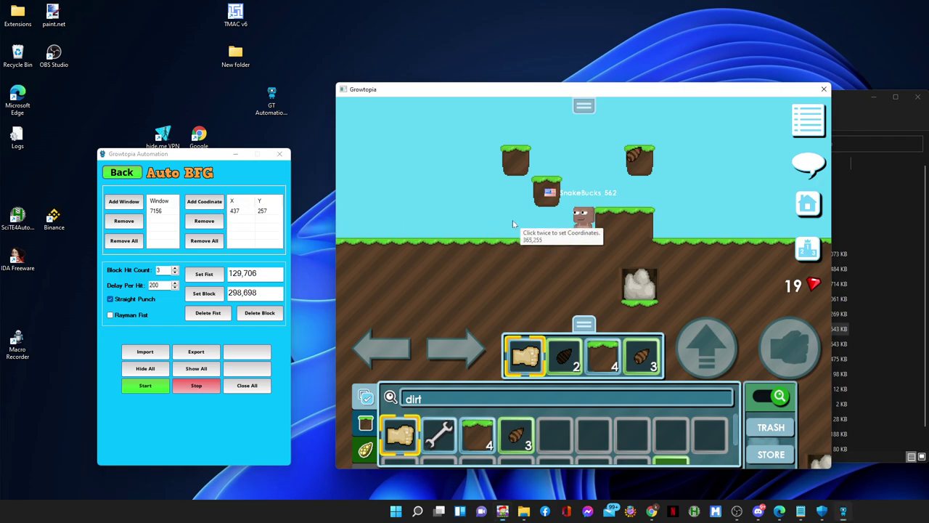
double_click(513, 220)
click(162, 391)
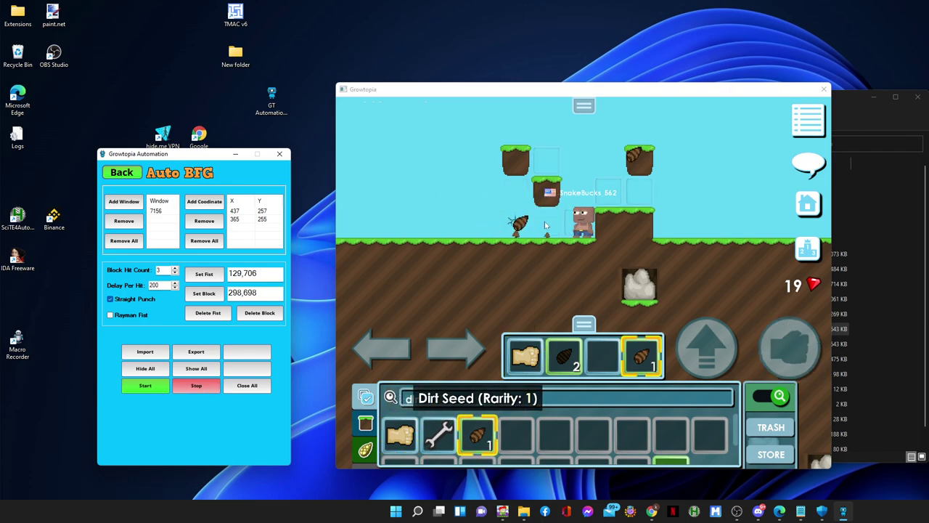
text(irt)
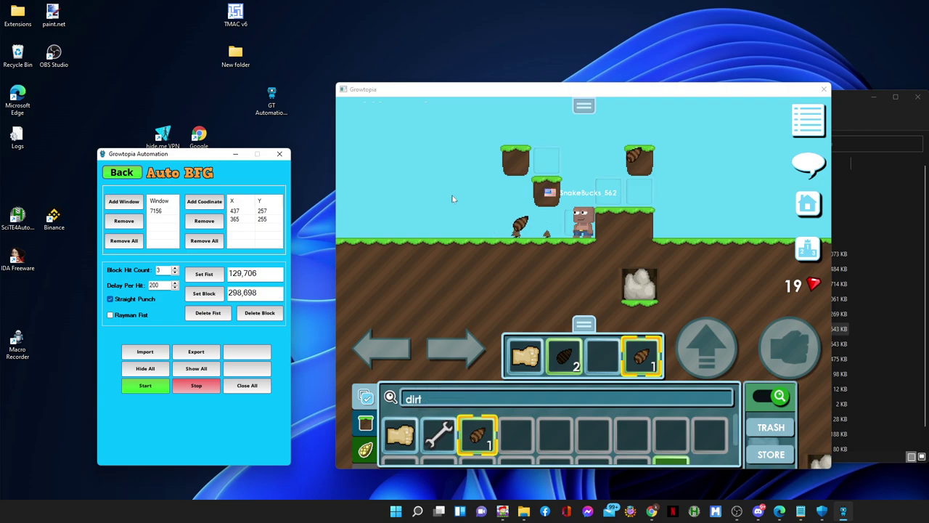